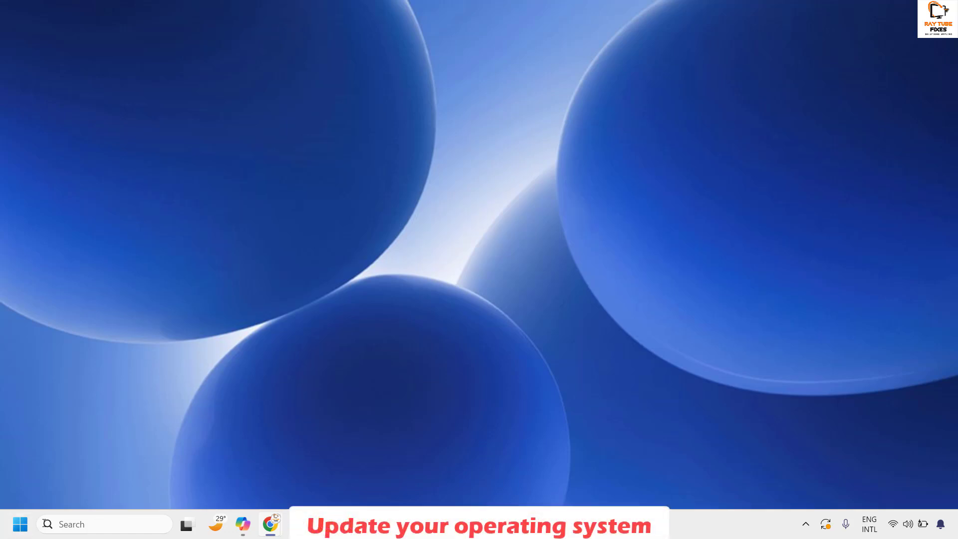
# Step: Check Windows Update for pending updates, then close Settings without restarting
pyautogui.rightClick(20, 524)
pyautogui.click(33, 389)
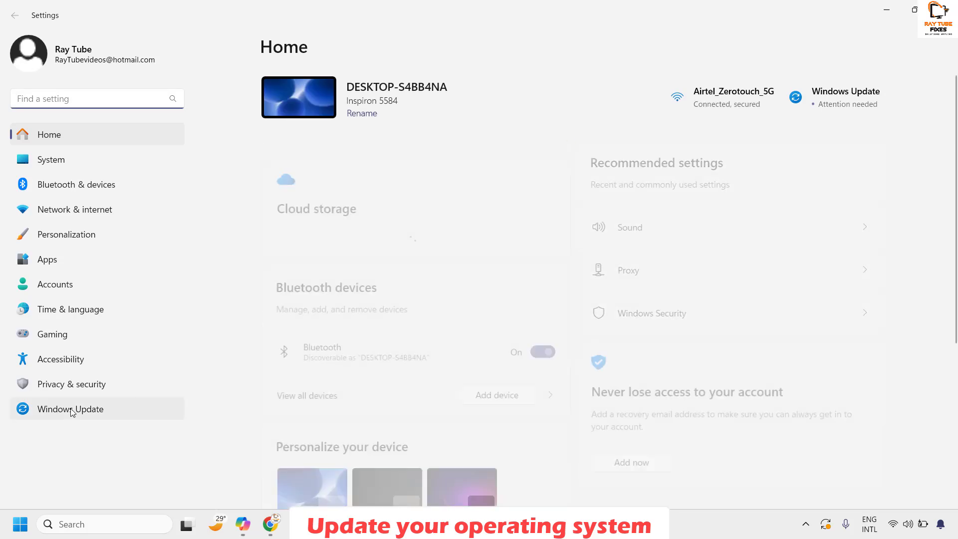
pyautogui.click(71, 409)
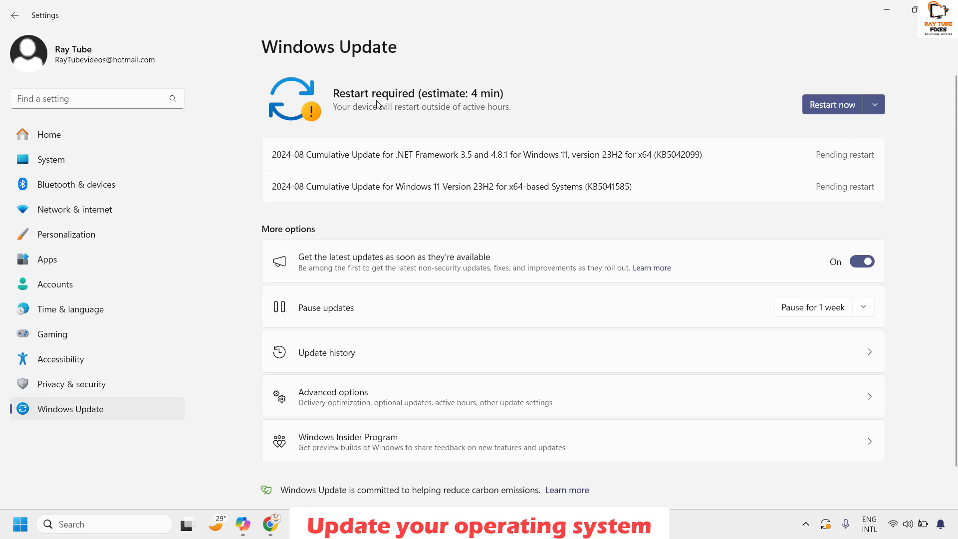
pyautogui.click(874, 105)
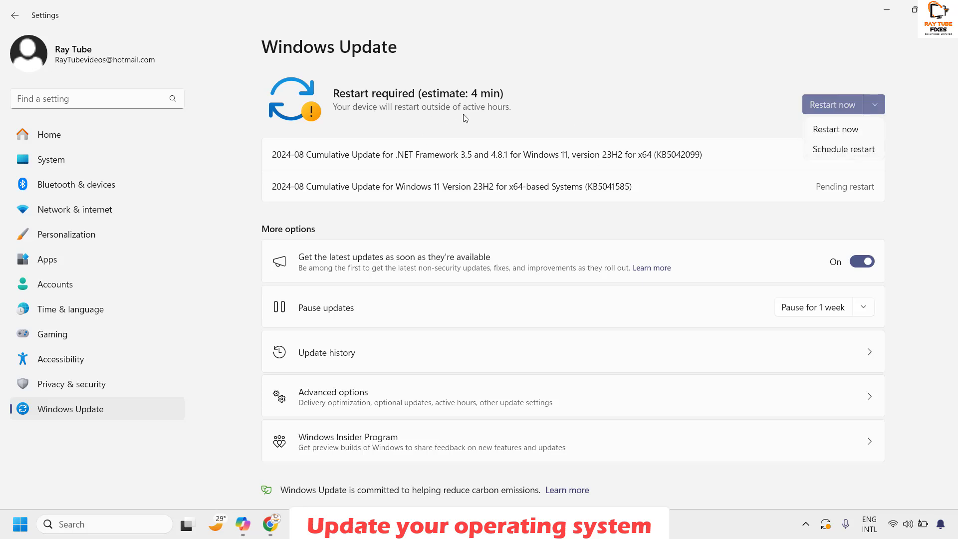
pyautogui.click(540, 122)
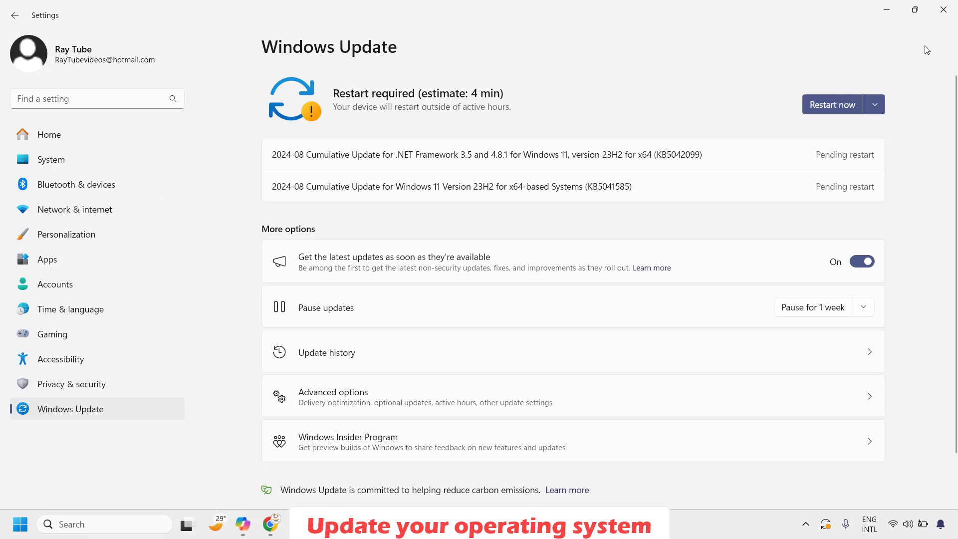
pyautogui.click(943, 10)
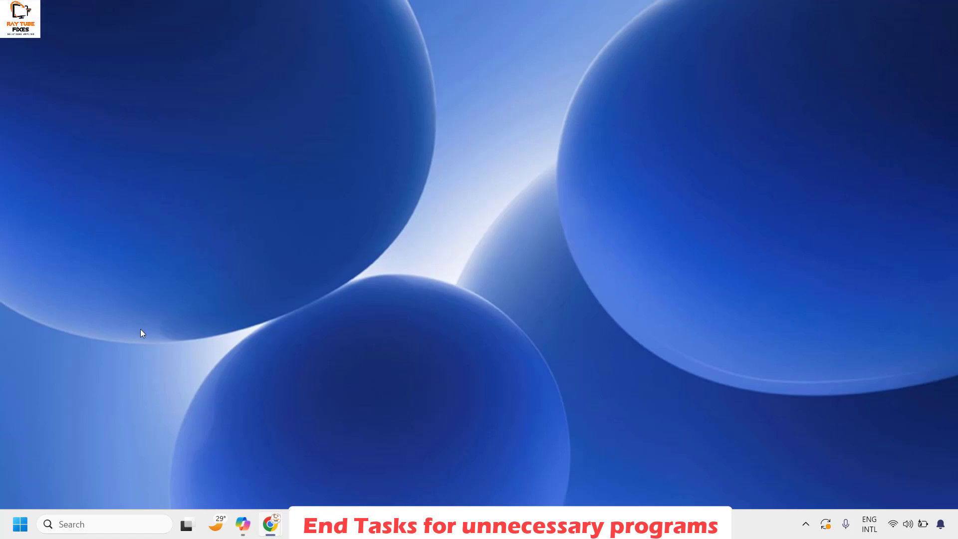
# Step: Open Task Manager from the Start quick-link menu and review the running processes
pyautogui.rightClick(21, 527)
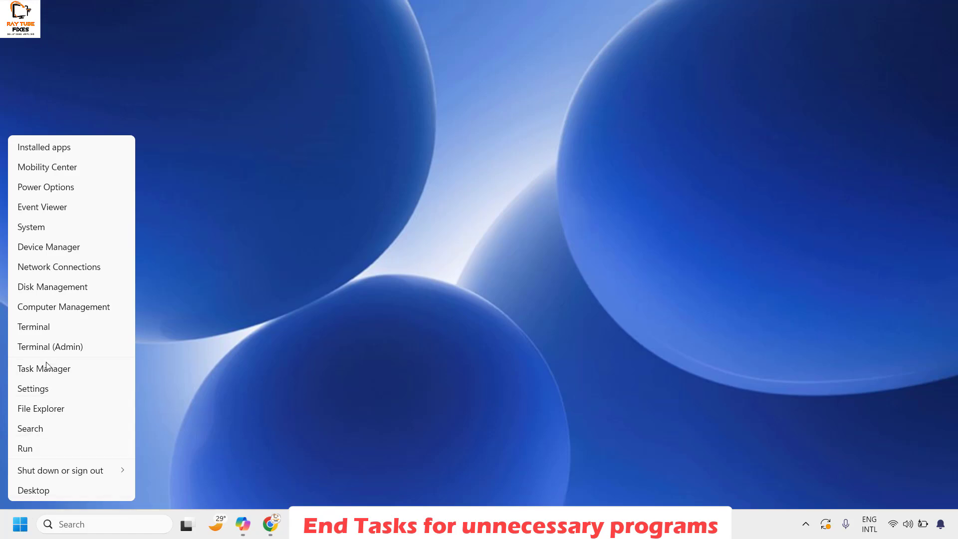
pyautogui.click(64, 368)
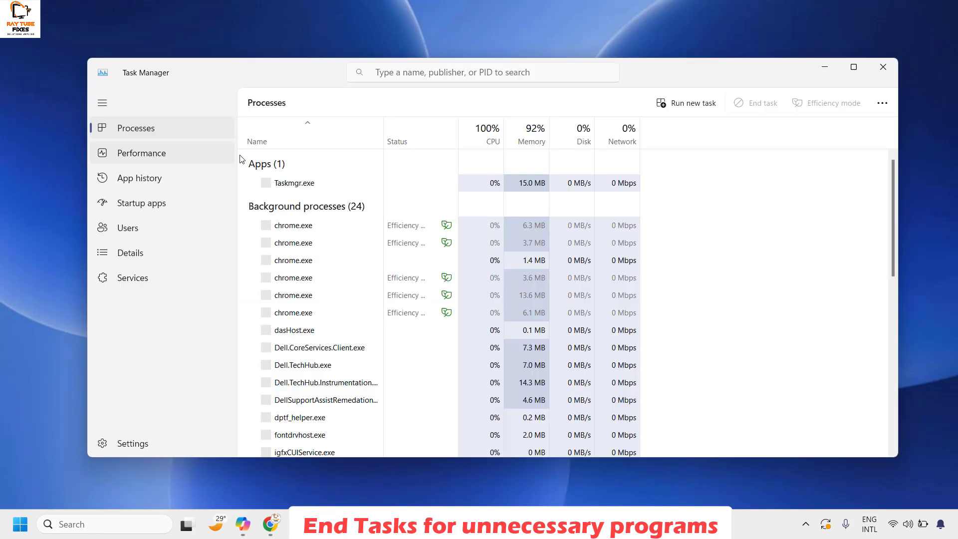
pyautogui.moveTo(672, 81); pyautogui.dragTo(705, 70)
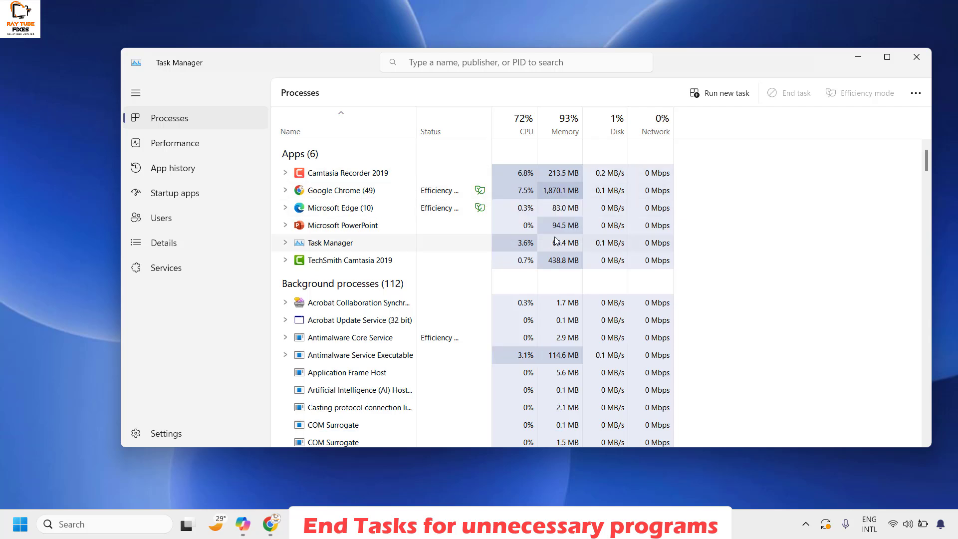
pyautogui.scroll(-1, 554, 250)
pyautogui.scroll(-1, 555, 250)
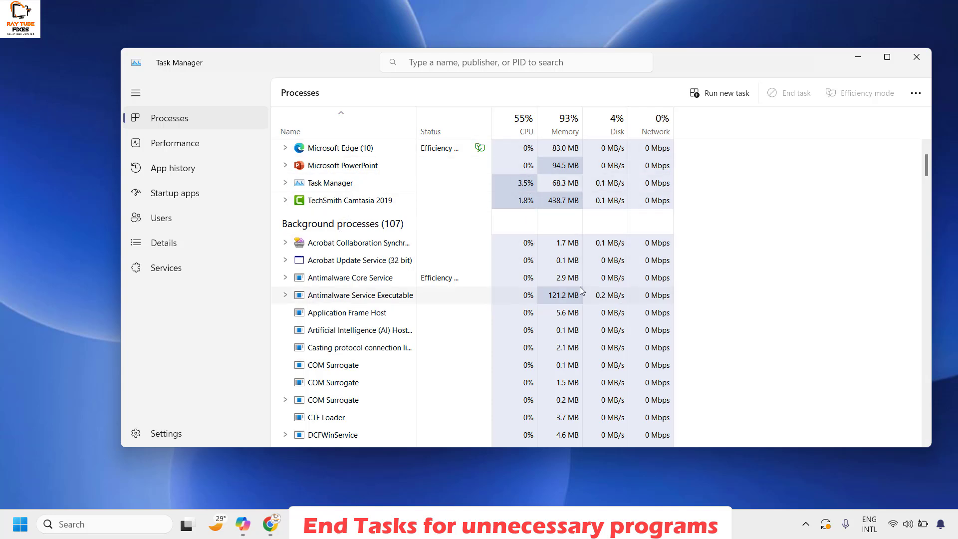
pyautogui.scroll(-5, 575, 314)
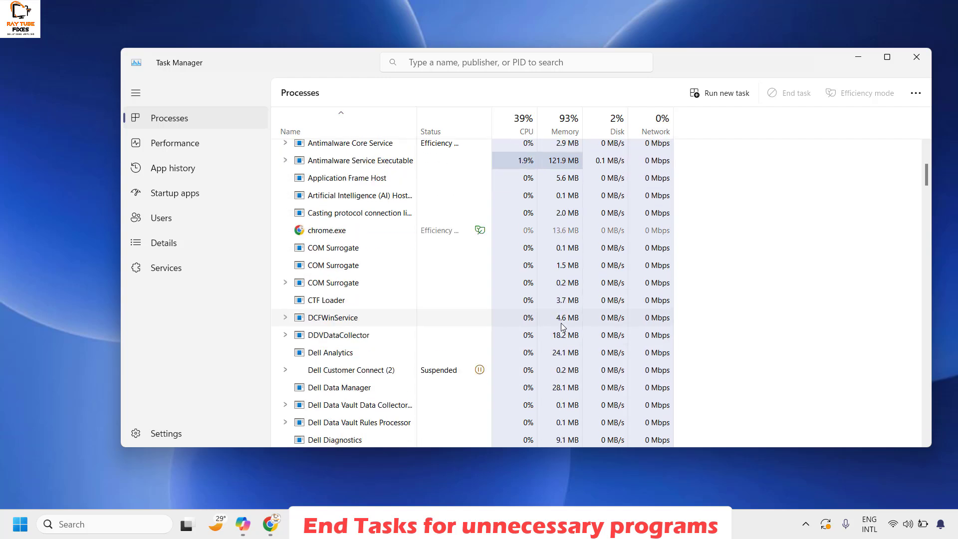
pyautogui.scroll(3, 480, 312)
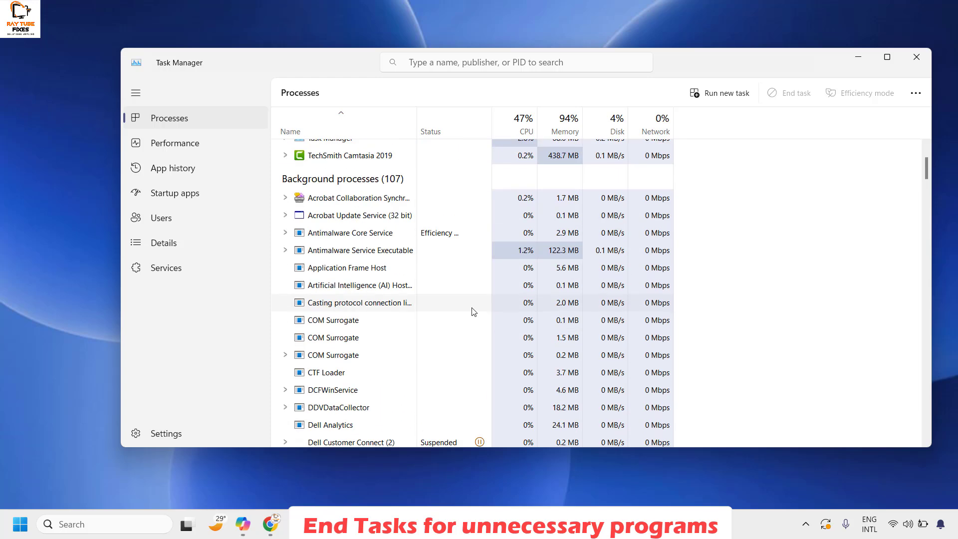
pyautogui.scroll(3, 476, 310)
# Step: End the Microsoft PowerPoint task and close Task Manager
pyautogui.rightClick(341, 190)
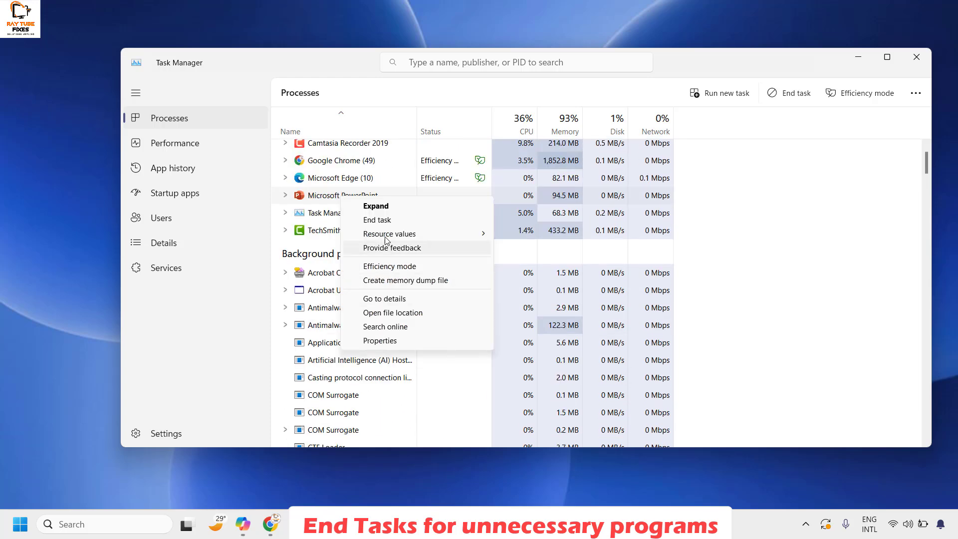
pyautogui.click(377, 219)
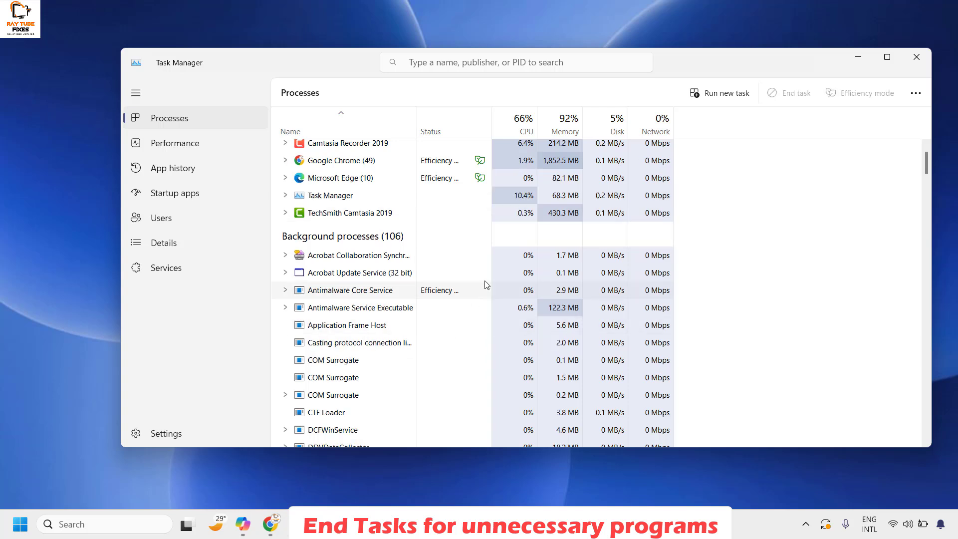
pyautogui.click(920, 62)
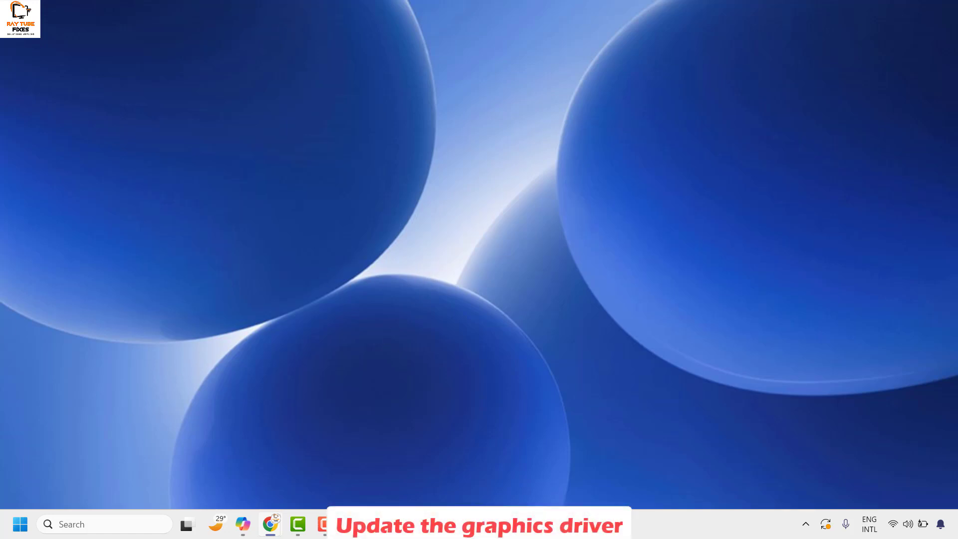
# Step: Open Device Manager and start Update driver for the NVIDIA GeForce MX130 under Display adapters
pyautogui.rightClick(22, 530)
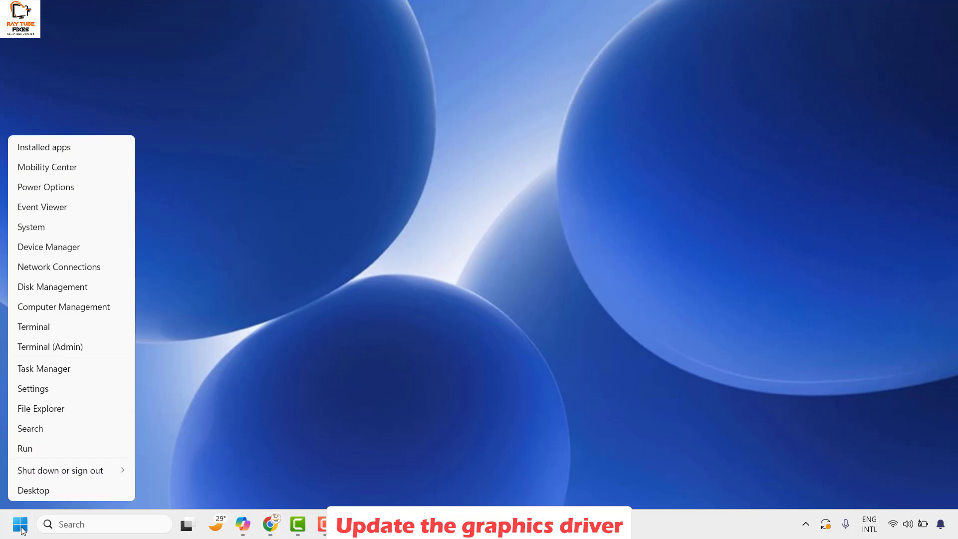
pyautogui.click(62, 248)
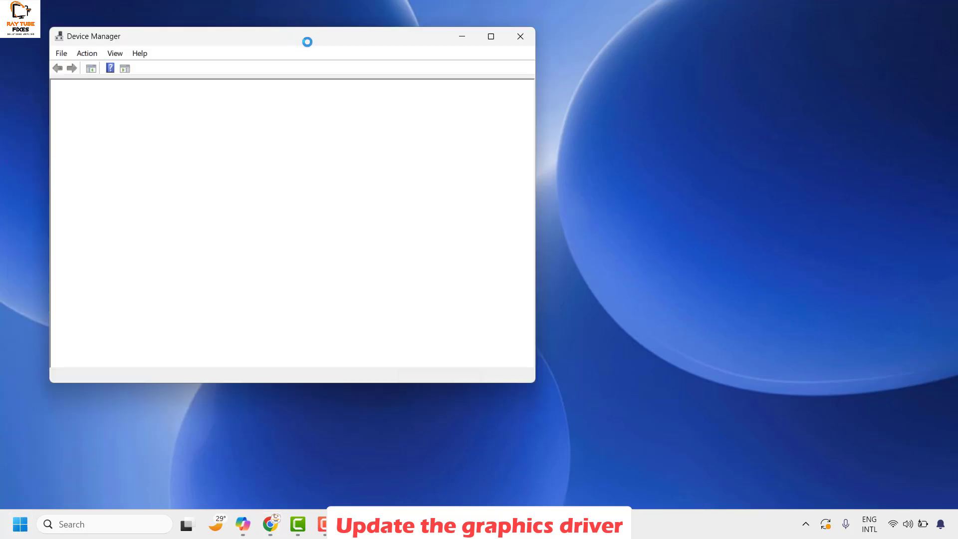
pyautogui.moveTo(307, 42); pyautogui.dragTo(533, 68)
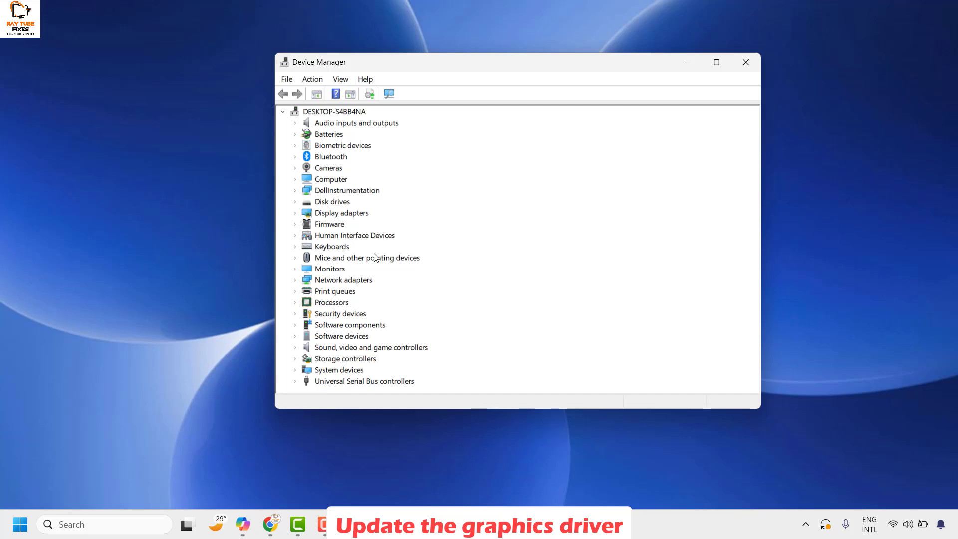
pyautogui.click(295, 213)
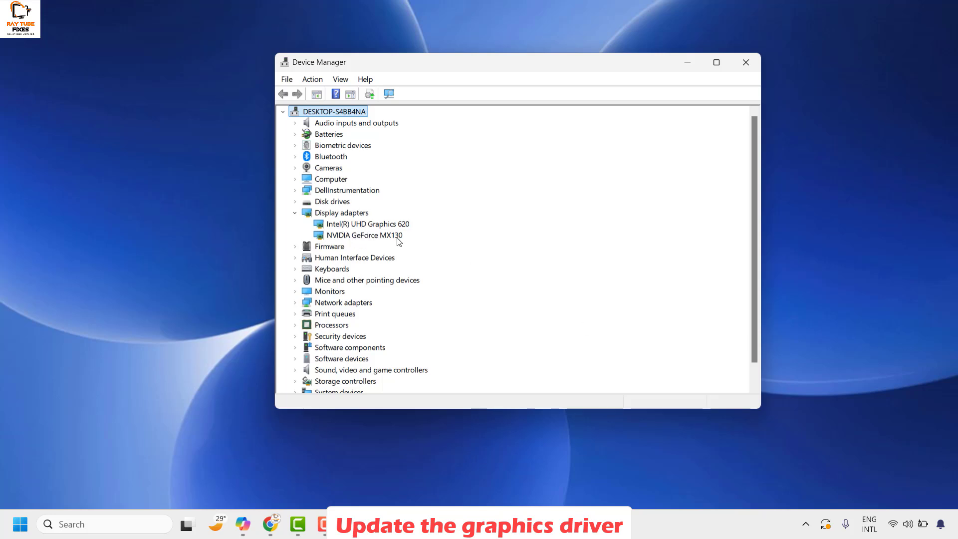
pyautogui.rightClick(364, 237)
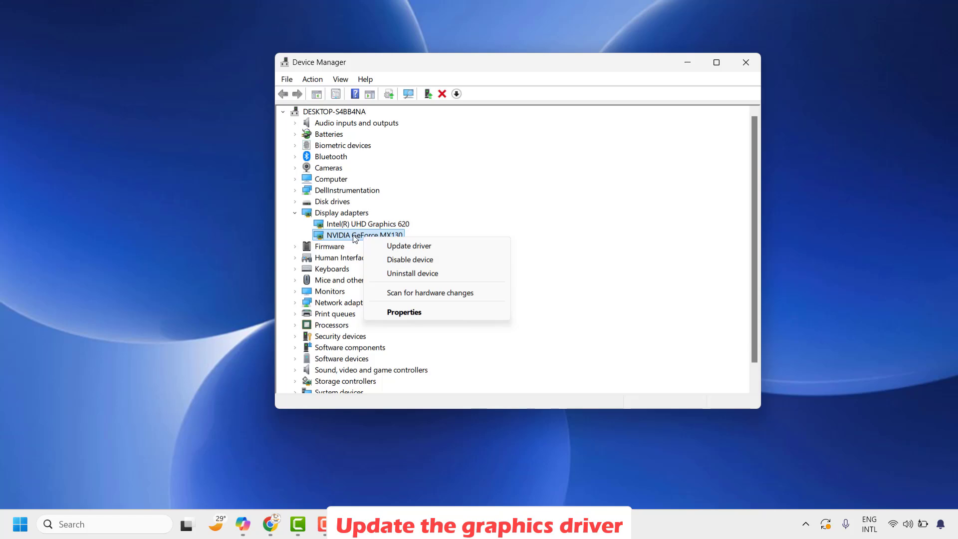
pyautogui.click(414, 246)
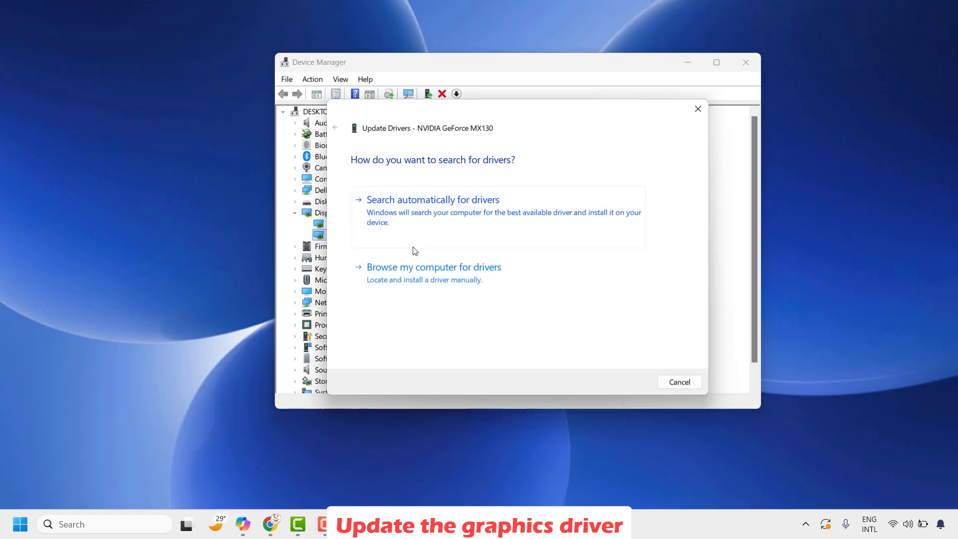
# Step: Search automatically and on Windows Update for newer NVIDIA drivers, then close Settings
pyautogui.click(441, 221)
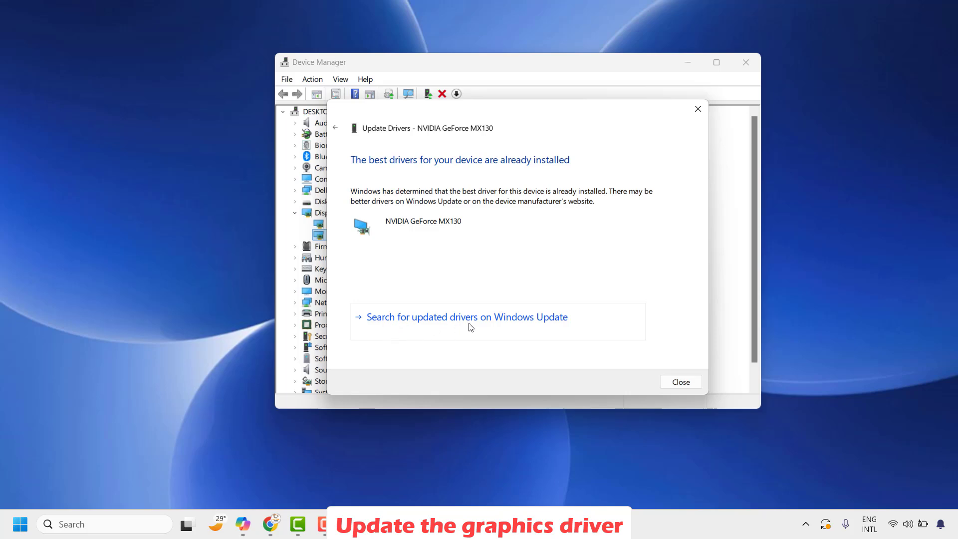
pyautogui.click(441, 319)
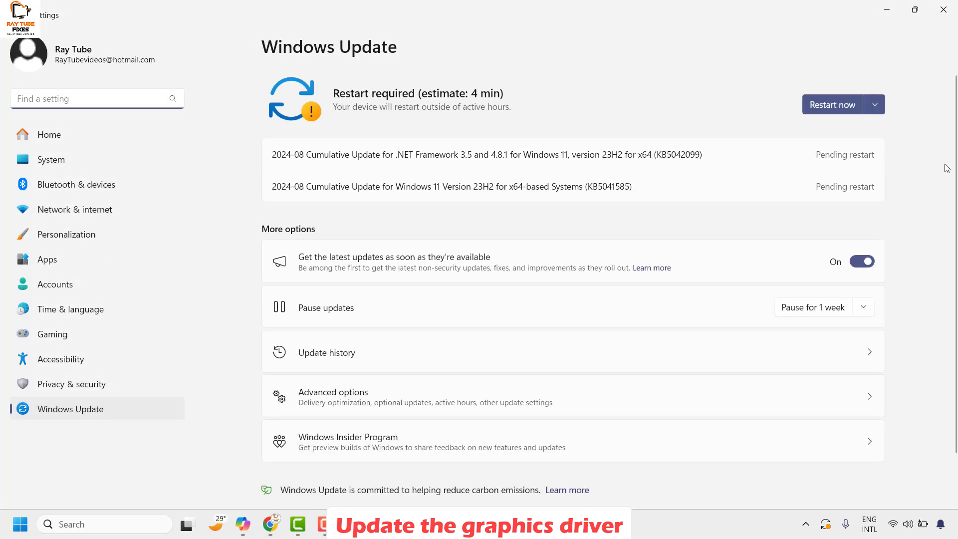
pyautogui.click(945, 11)
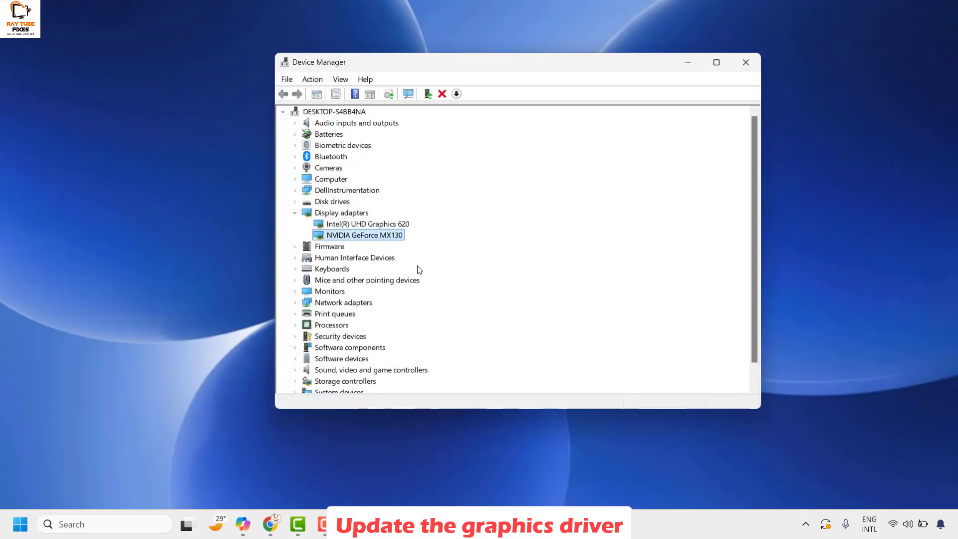
# Step: Check the Intel(R) UHD Graphics 620 adapter's actions without updating, then close Device Manager
pyautogui.click(365, 226)
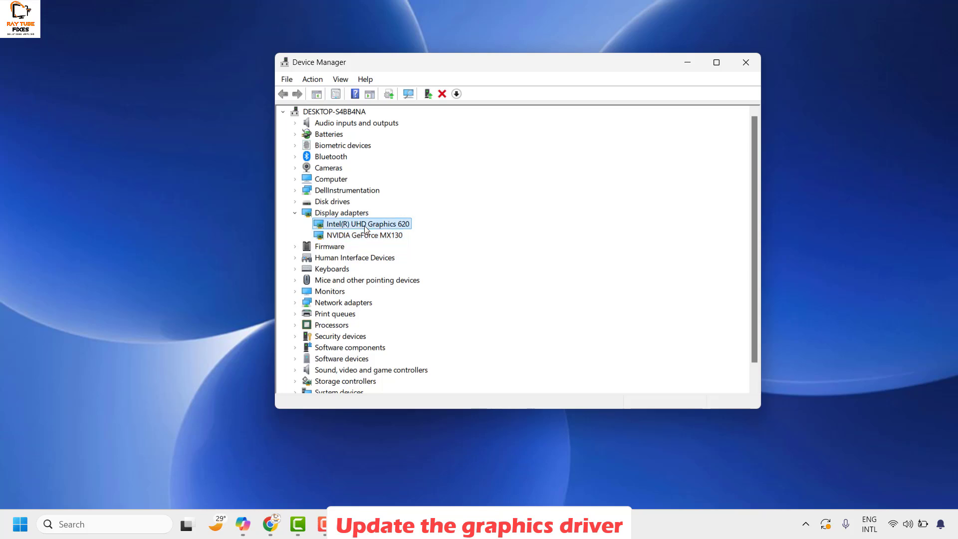
pyautogui.rightClick(364, 226)
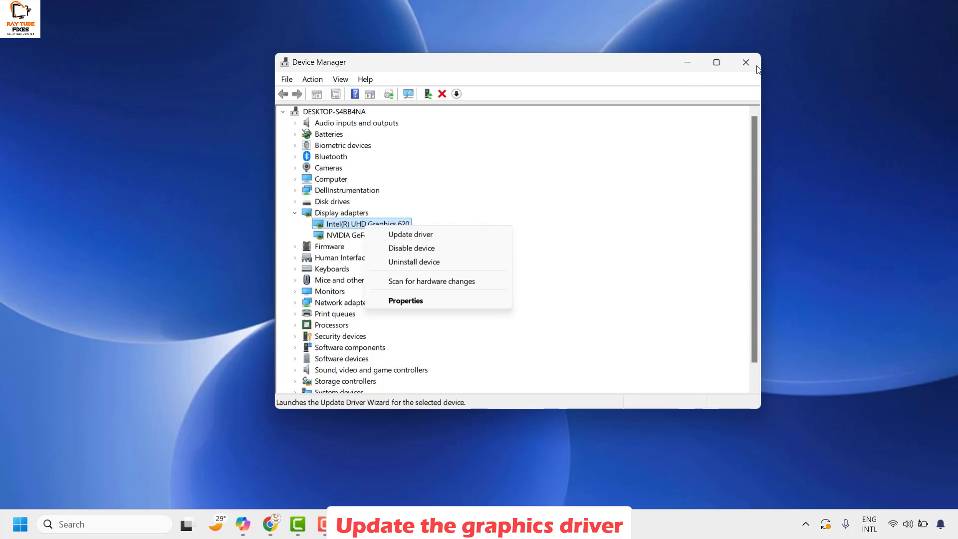
pyautogui.click(628, 169)
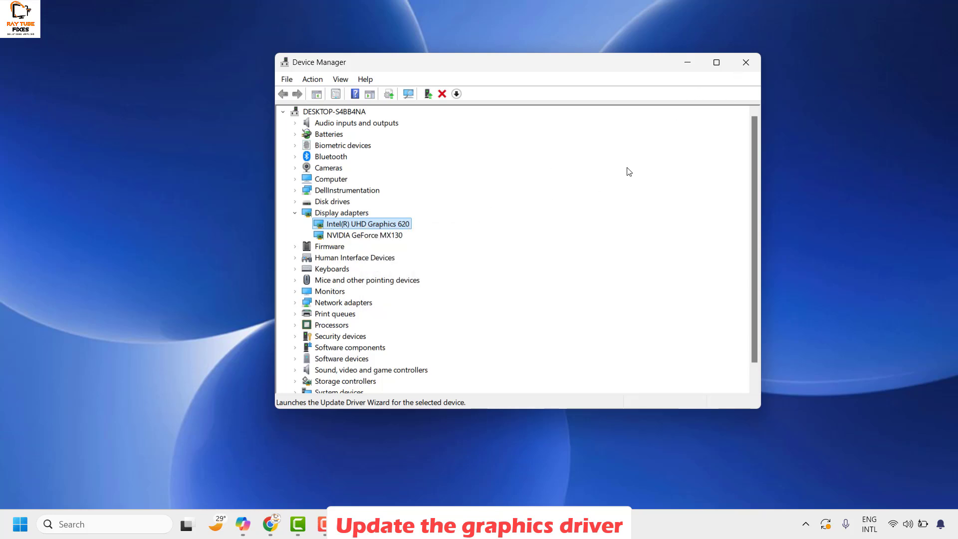
pyautogui.click(752, 60)
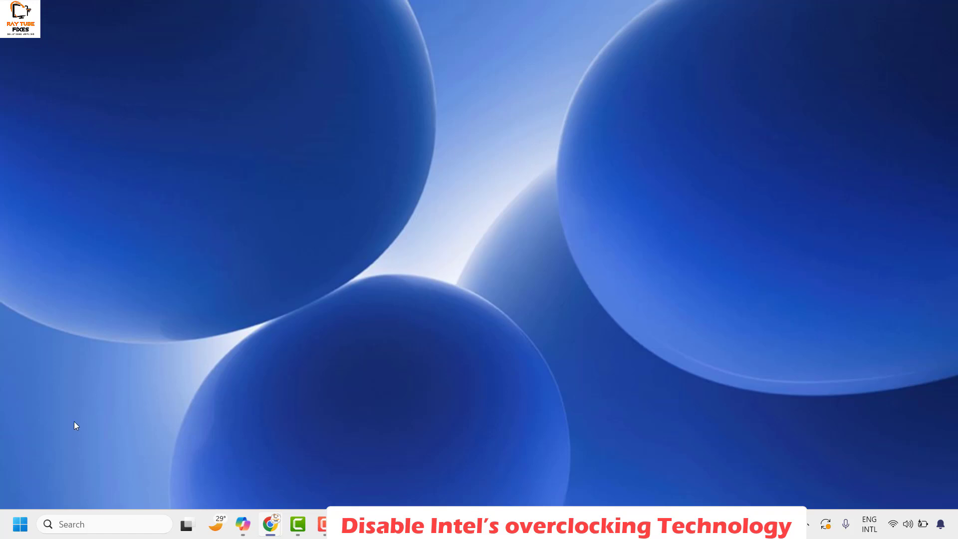
# Step: Open Control Panel via search in Category view and go to Hardware and Sound > Power Options
pyautogui.click(101, 525)
pyautogui.write('control panel')
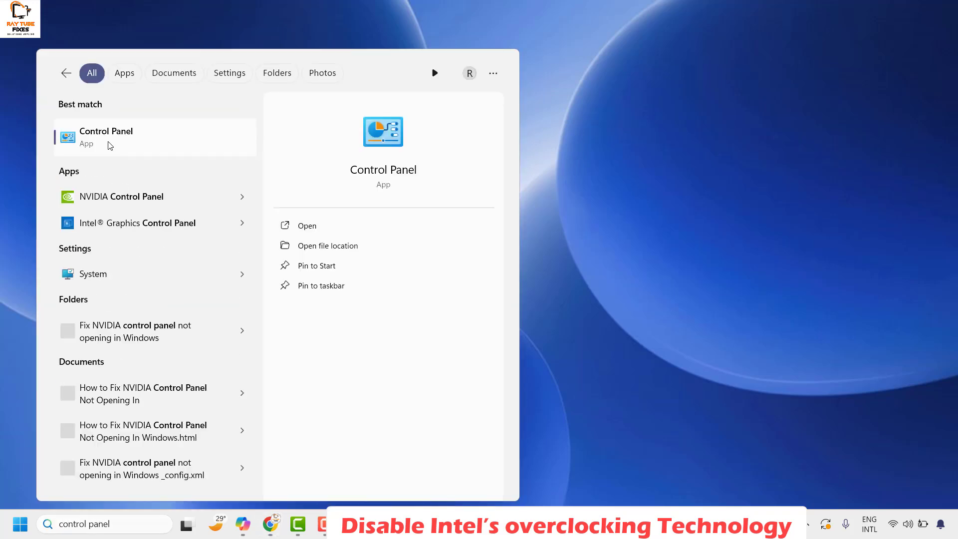
pyautogui.click(110, 145)
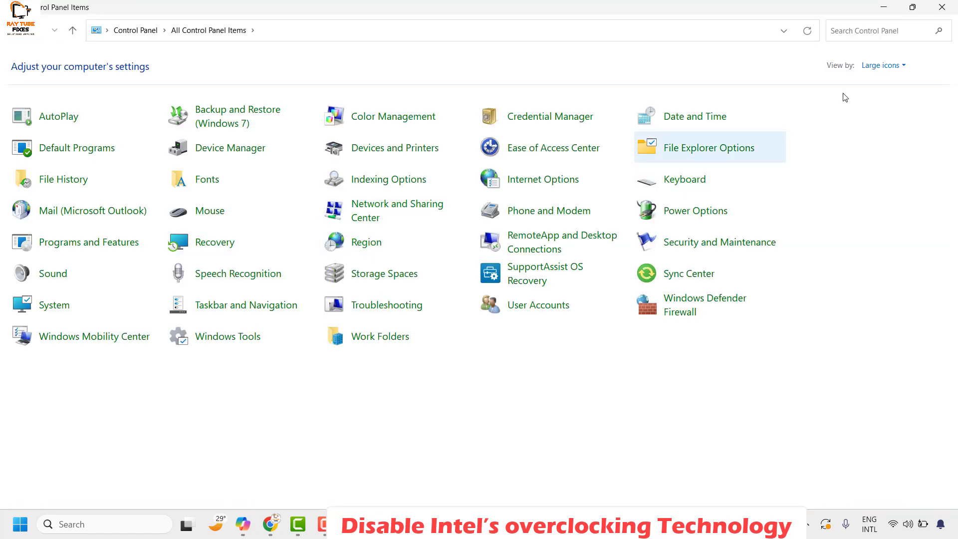
pyautogui.click(905, 71)
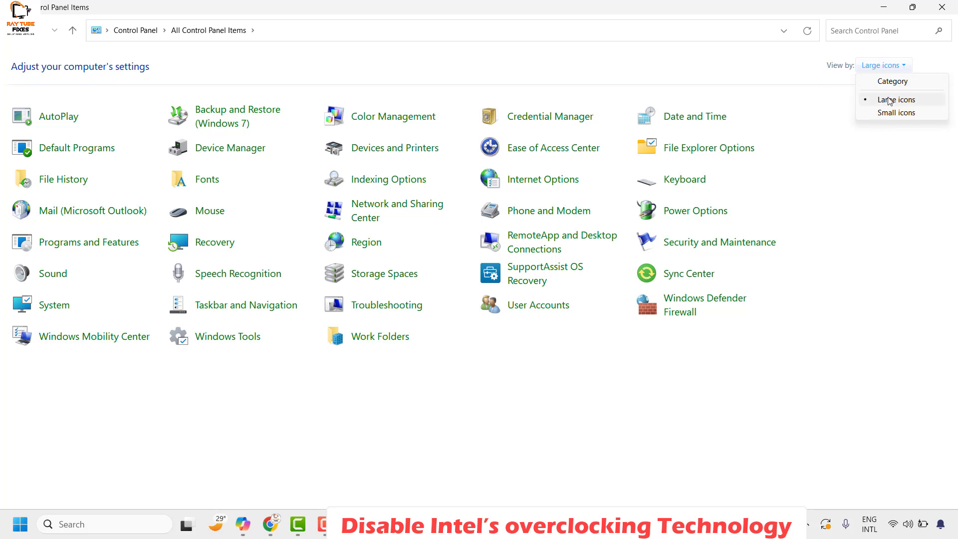
pyautogui.click(893, 81)
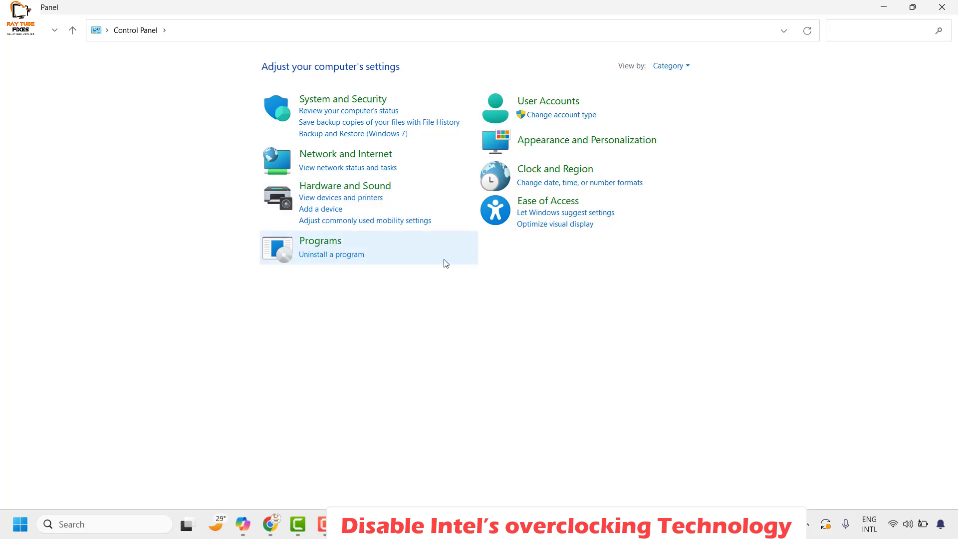
pyautogui.click(346, 187)
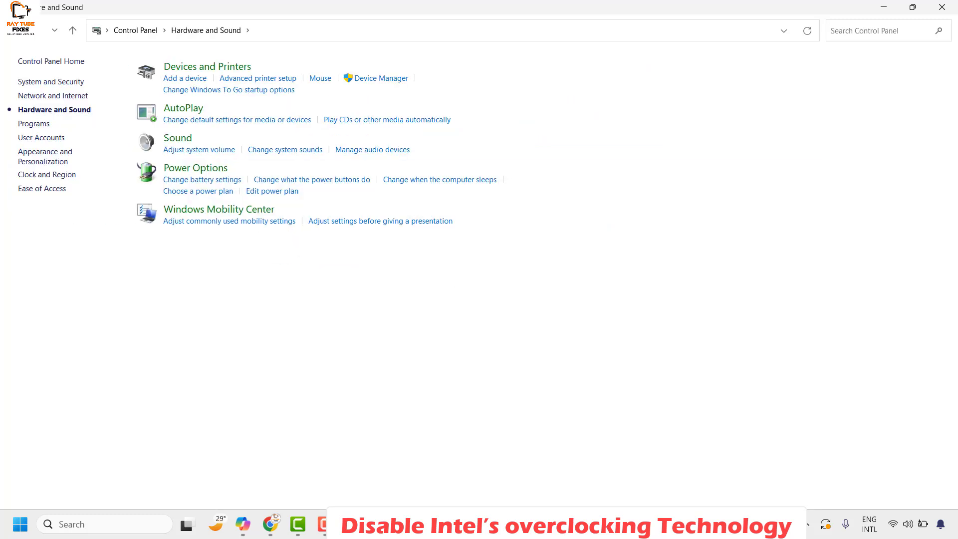
pyautogui.click(193, 171)
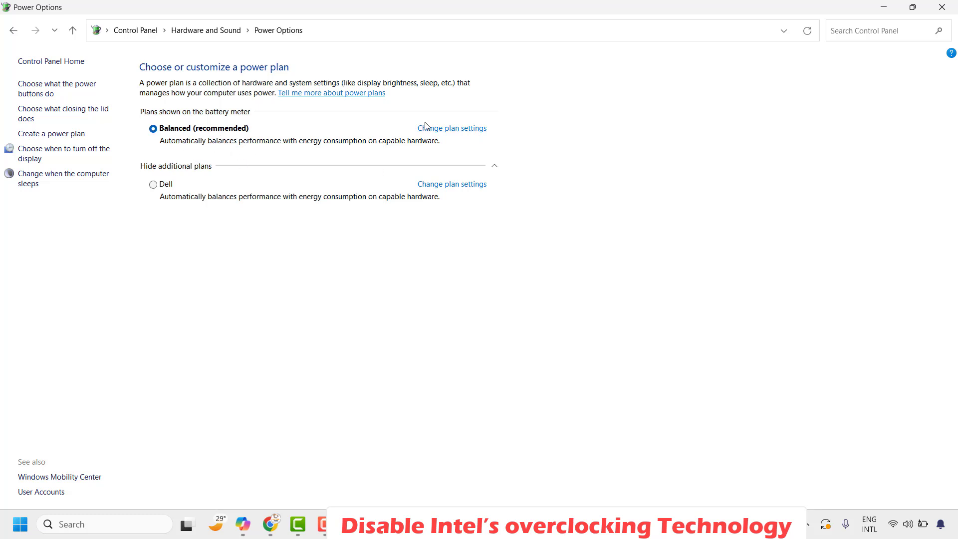
# Step: Set the Balanced plan's maximum processor state to 99% on battery and plugged in
pyautogui.click(448, 134)
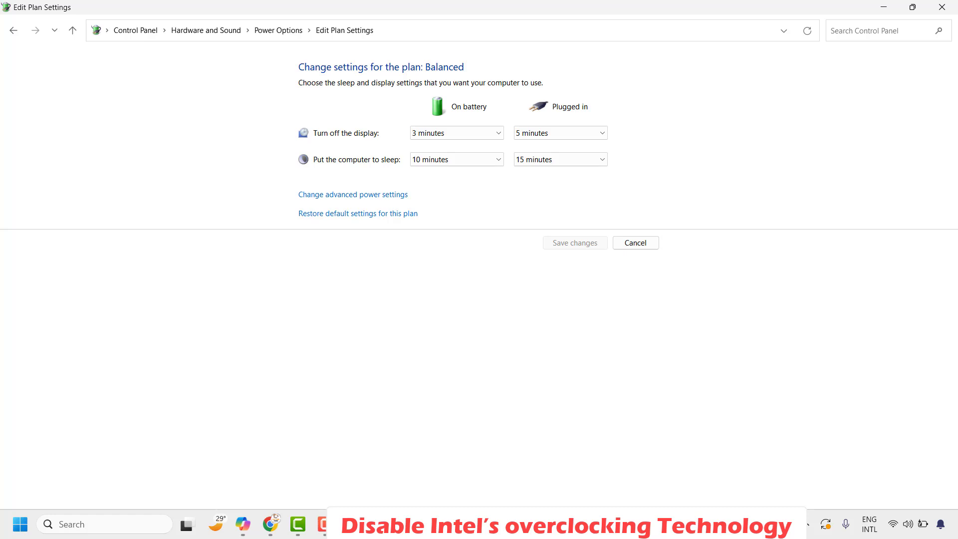
pyautogui.click(376, 196)
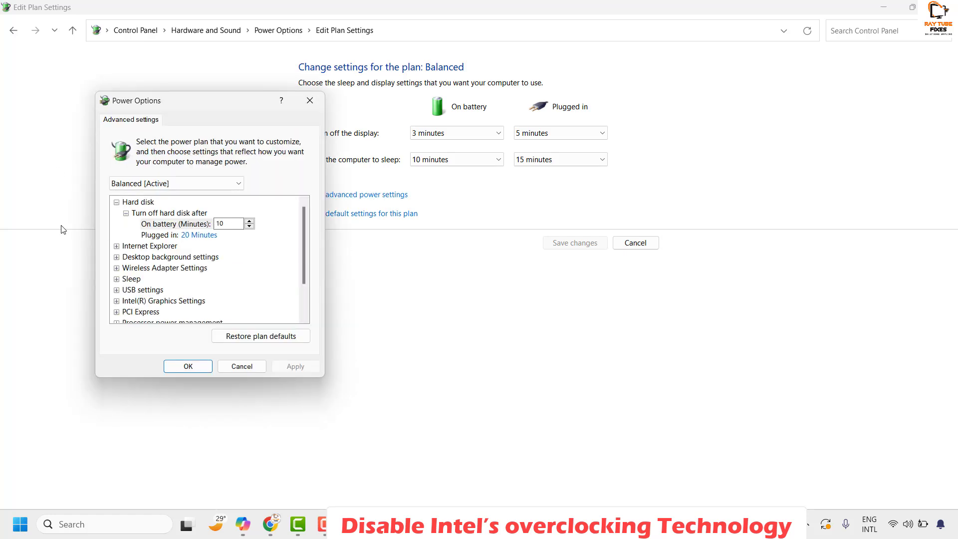
pyautogui.doubleClick(170, 321)
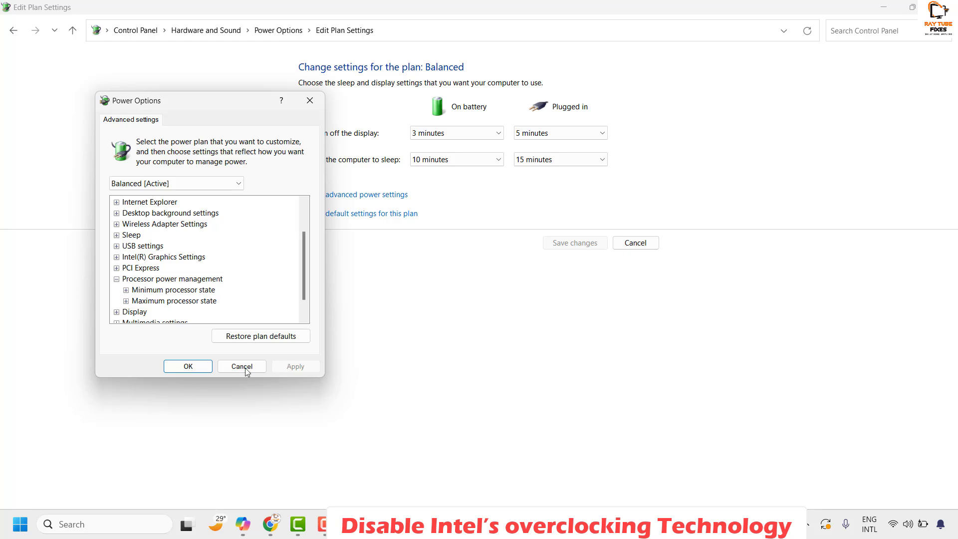
pyautogui.click(127, 301)
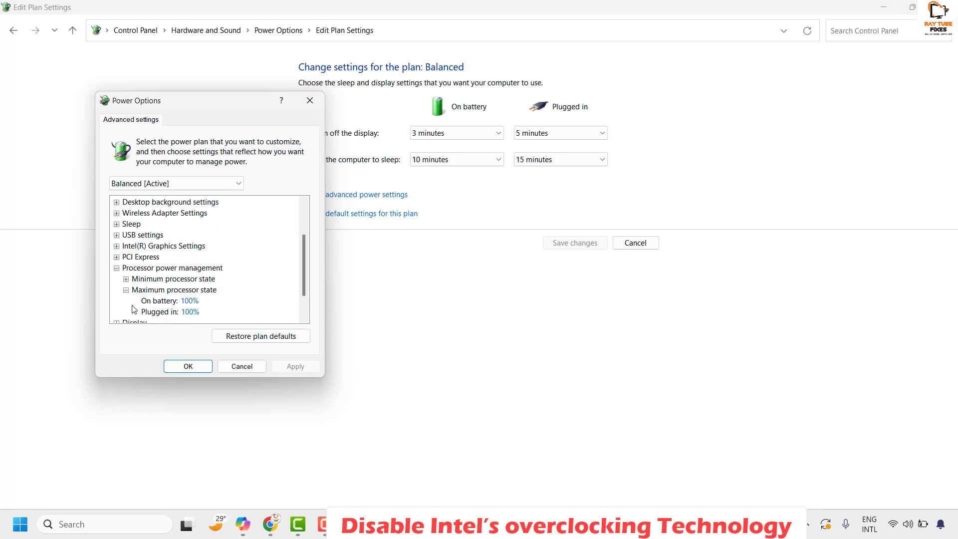
pyautogui.click(190, 301)
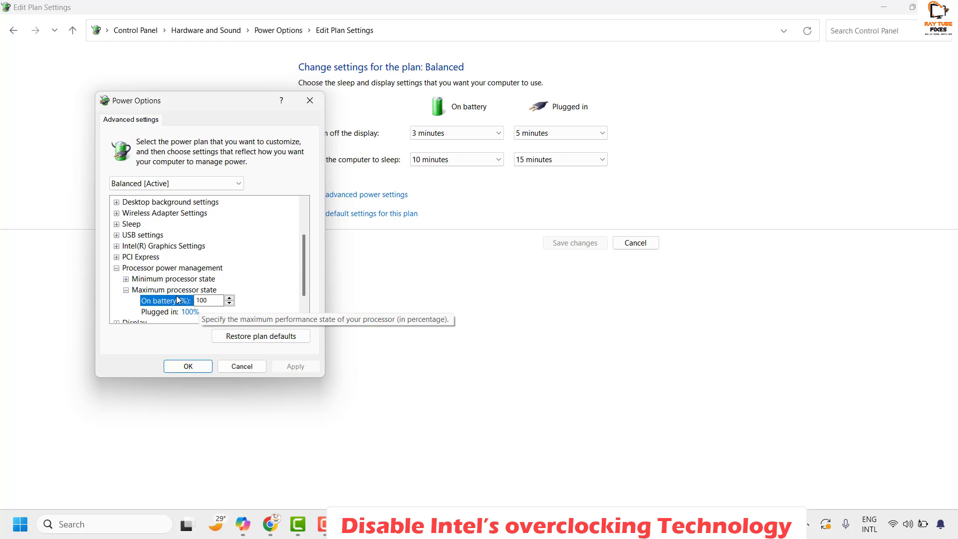
pyautogui.click(229, 303)
pyautogui.scroll(-1, 203, 314)
pyautogui.click(190, 279)
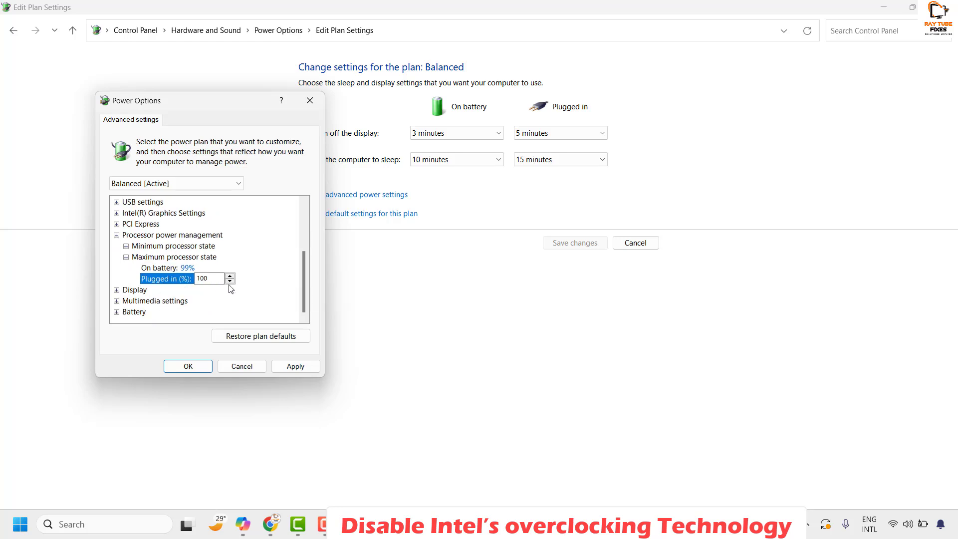
pyautogui.click(229, 281)
pyautogui.press('Return')
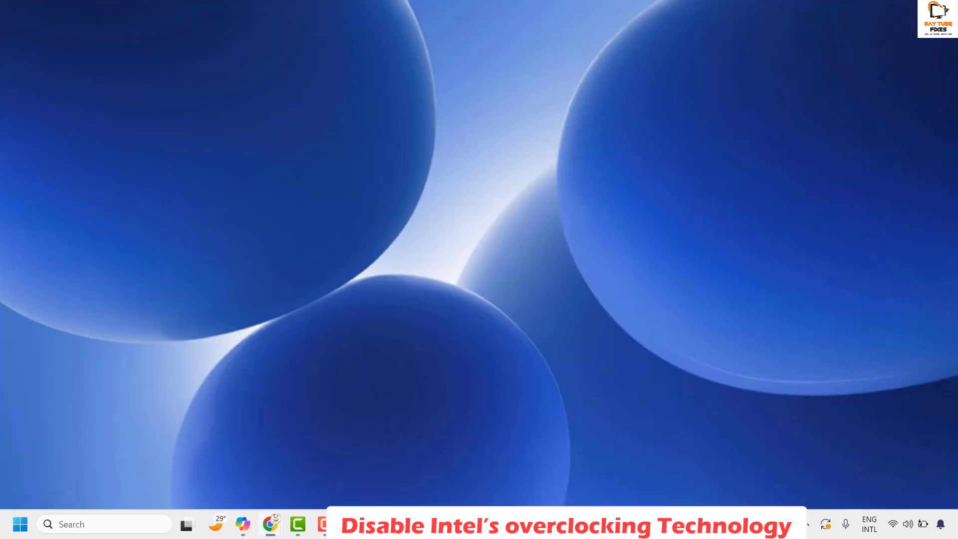